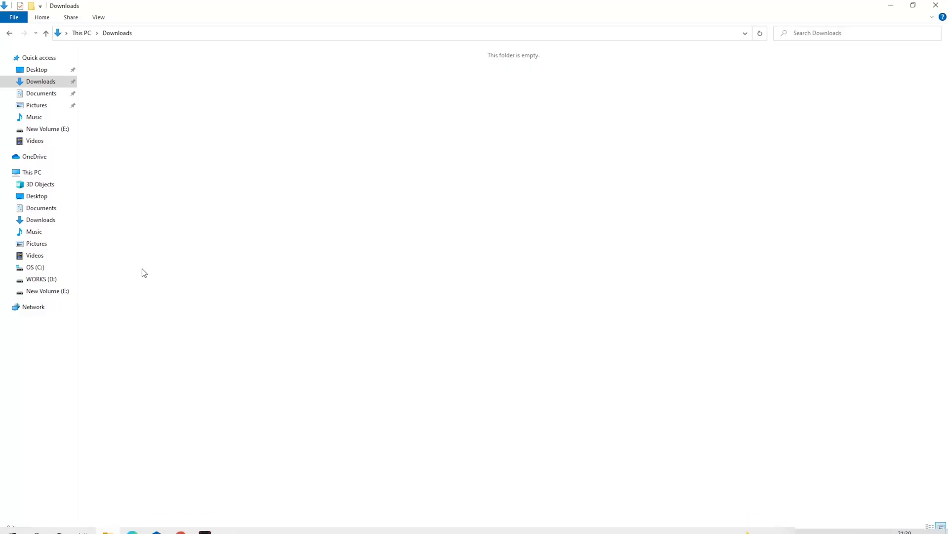
# - Make a new 'Miner' folder in Downloads, then launch Windows Security from search
pyautogui.rightClick(175, 198)
pyautogui.moveTo(230, 325)
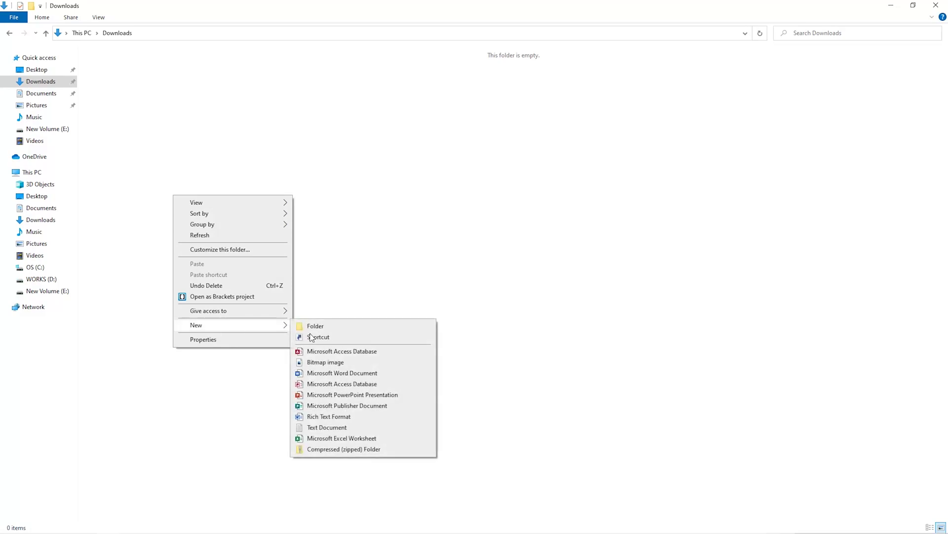
pyautogui.click(337, 329)
pyautogui.write('Miner')
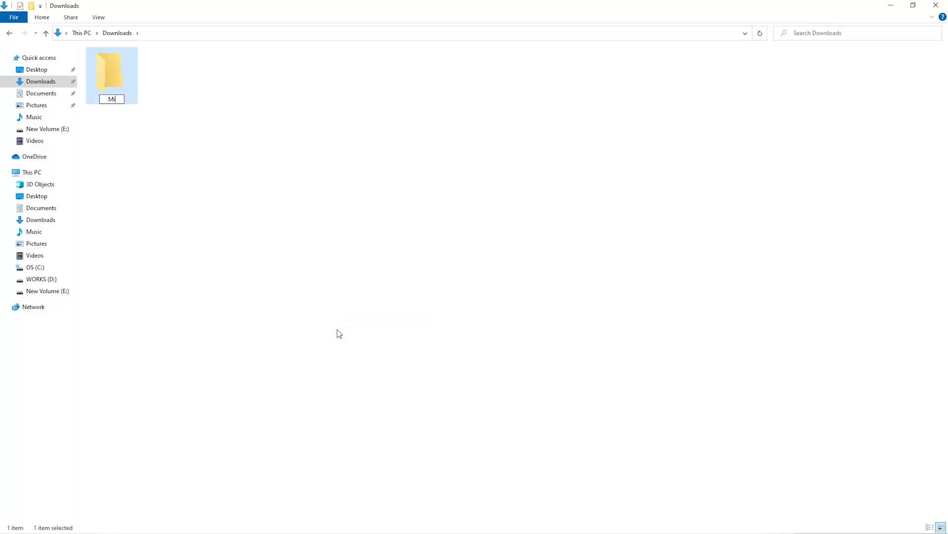
pyautogui.press('Return')
pyautogui.press('super')
pyautogui.write('secu')
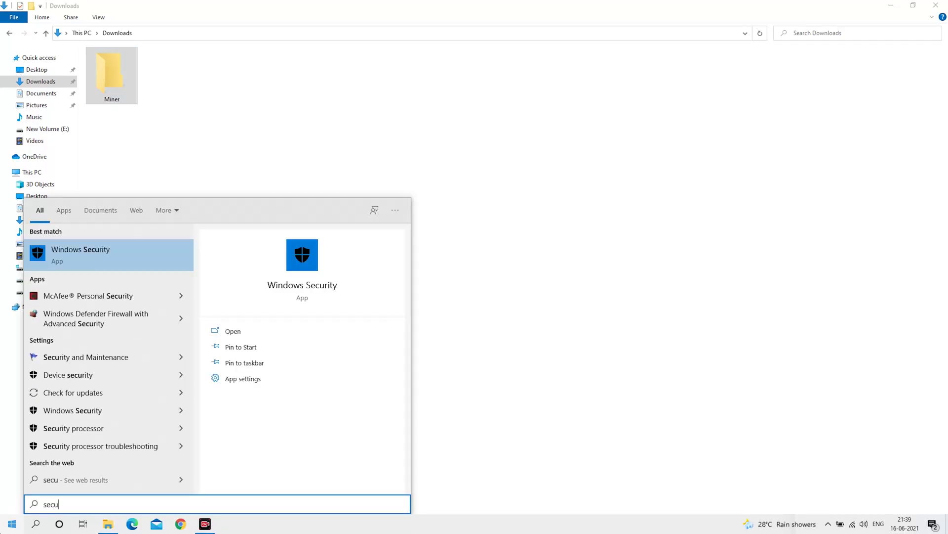
pyautogui.press('Return')
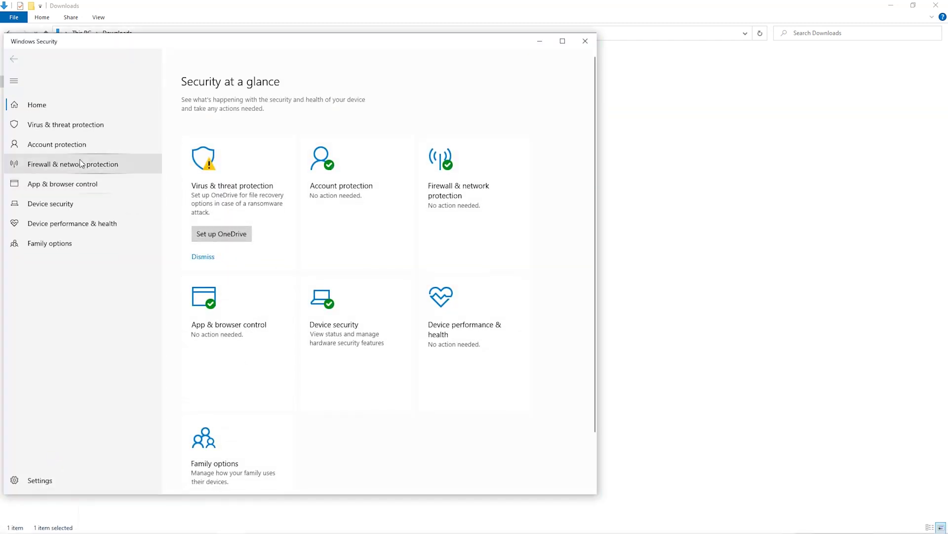
# - Add Downloads\Miner as a folder exclusion in Virus & threat protection settings
pyautogui.click(65, 124)
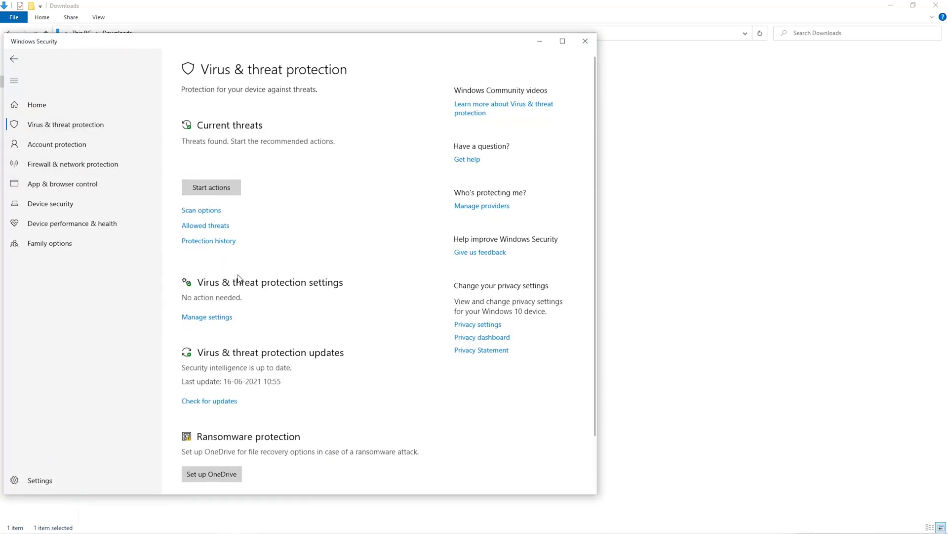
pyautogui.scroll(-2, 239, 278)
pyautogui.click(216, 259)
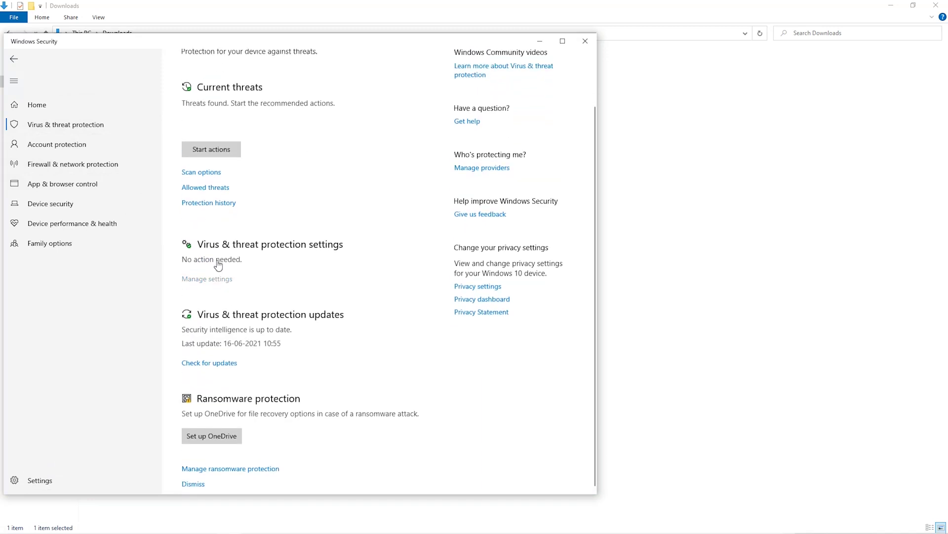
pyautogui.scroll(-5, 235, 328)
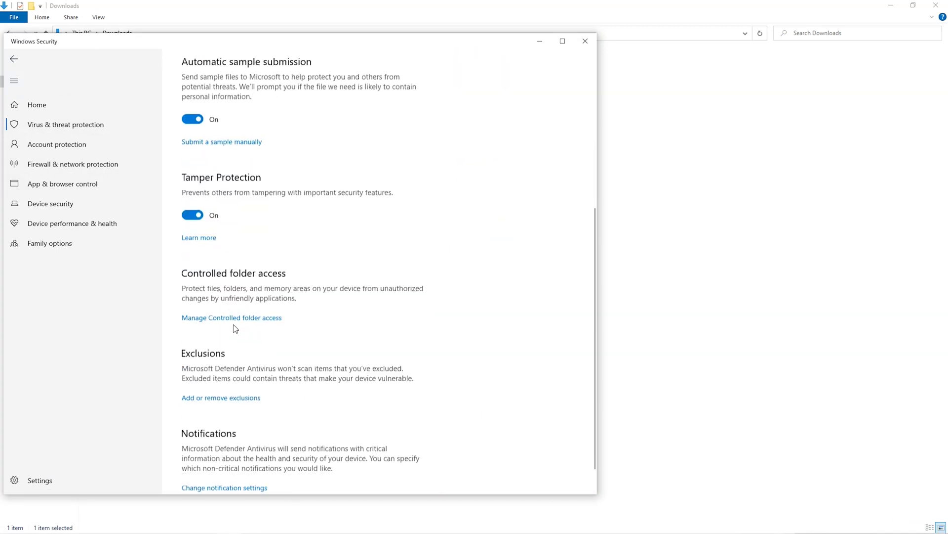
pyautogui.scroll(-1, 234, 327)
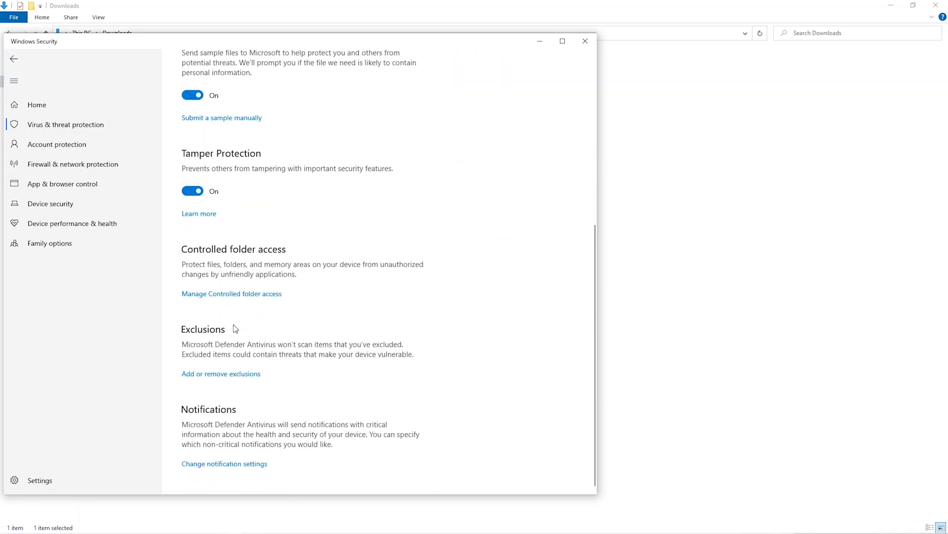
pyautogui.click(237, 378)
pyautogui.scroll(1, 248, 372)
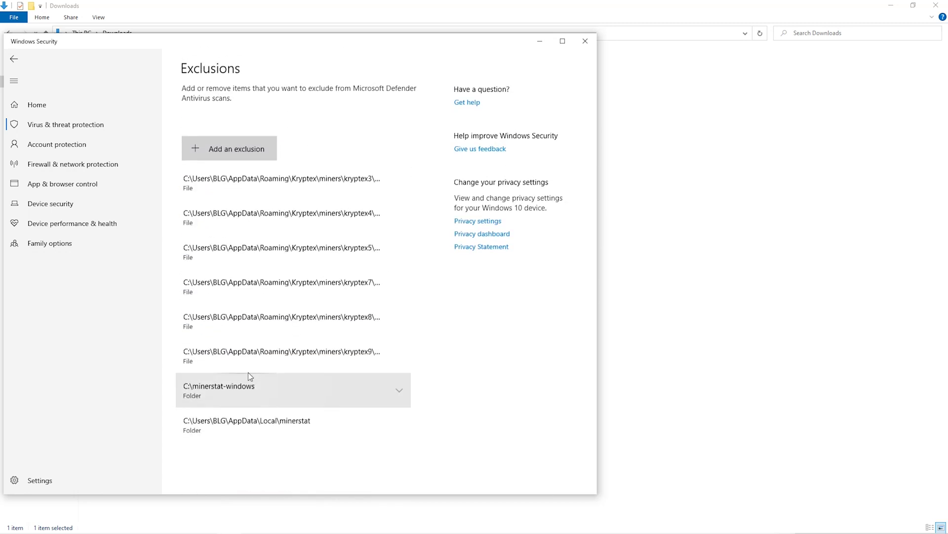
pyautogui.click(236, 150)
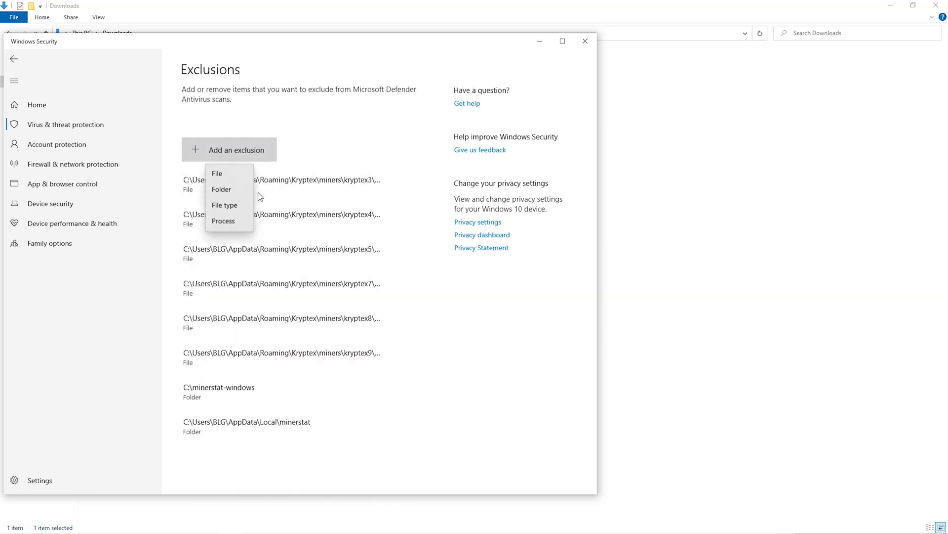
pyautogui.click(231, 191)
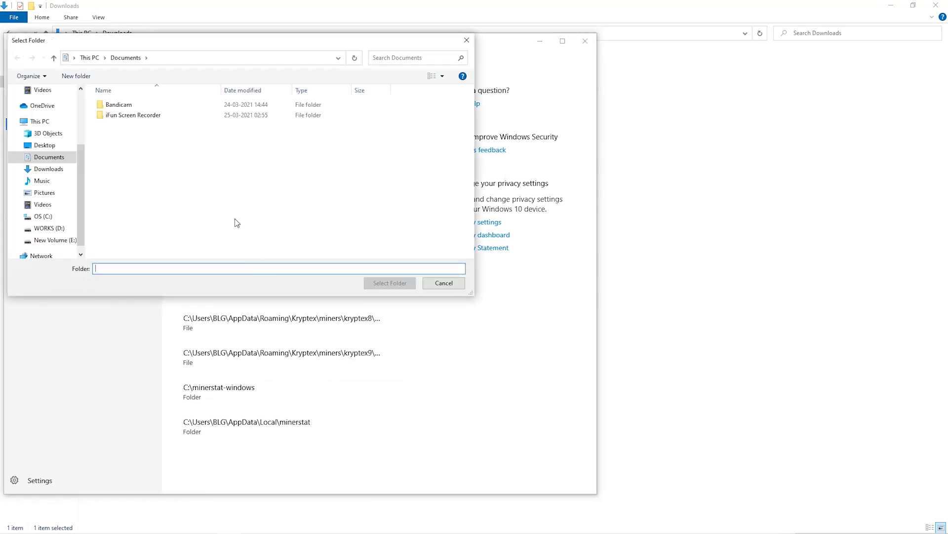
pyautogui.click(48, 181)
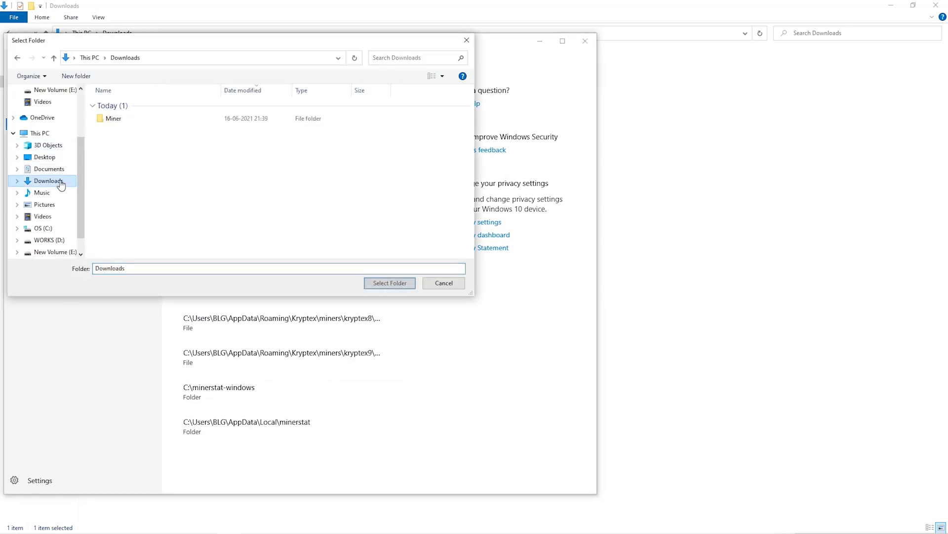
pyautogui.click(277, 119)
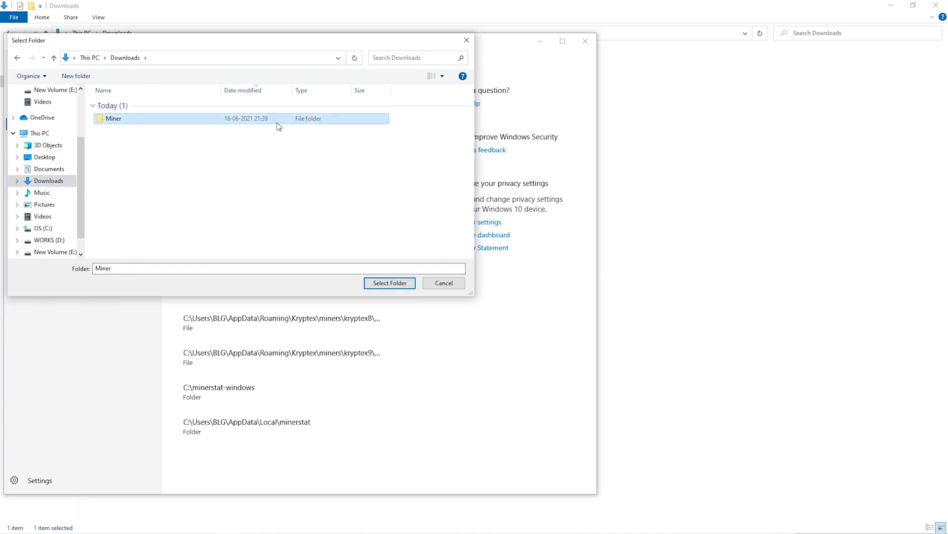
pyautogui.click(389, 282)
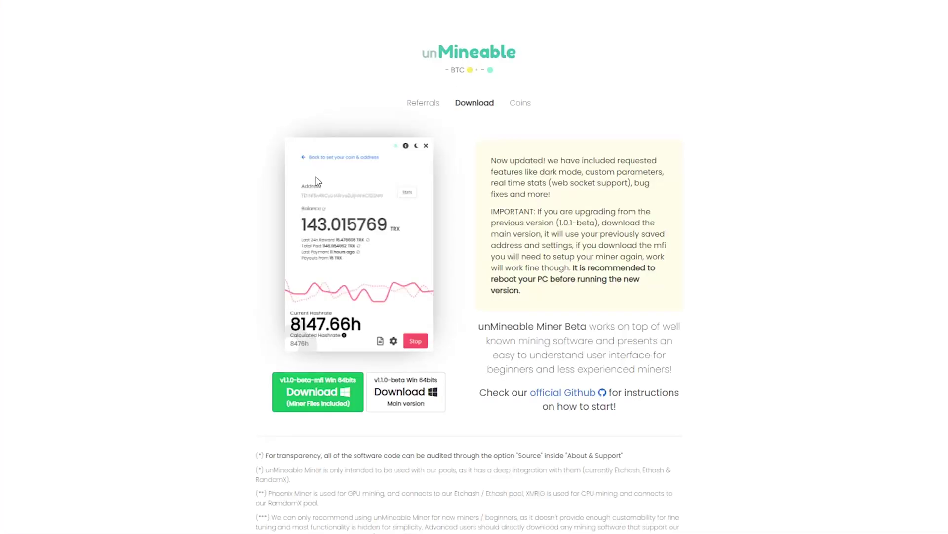
# - Download the v1.1.0-beta-mfi miner package and save it into Downloads\Miner
pyautogui.click(327, 396)
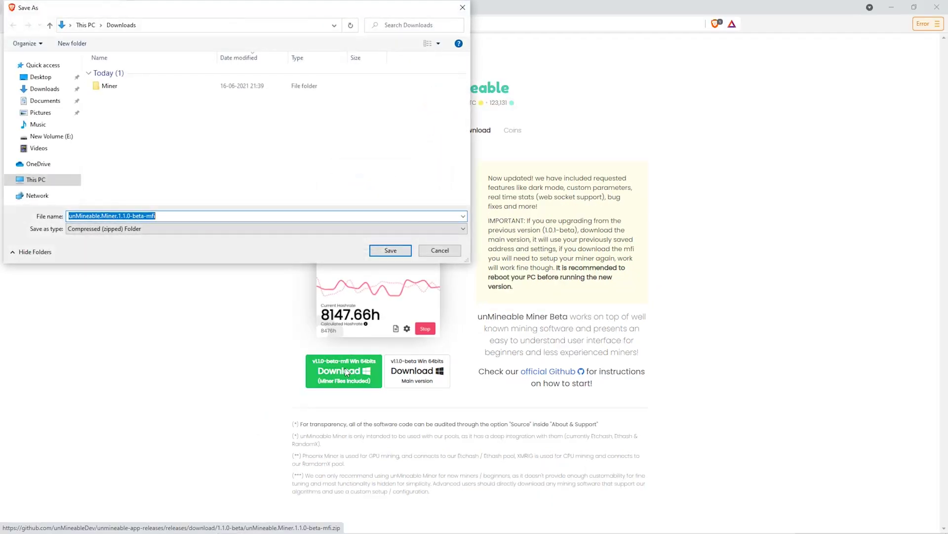
pyautogui.click(168, 87)
pyautogui.doubleClick(168, 87)
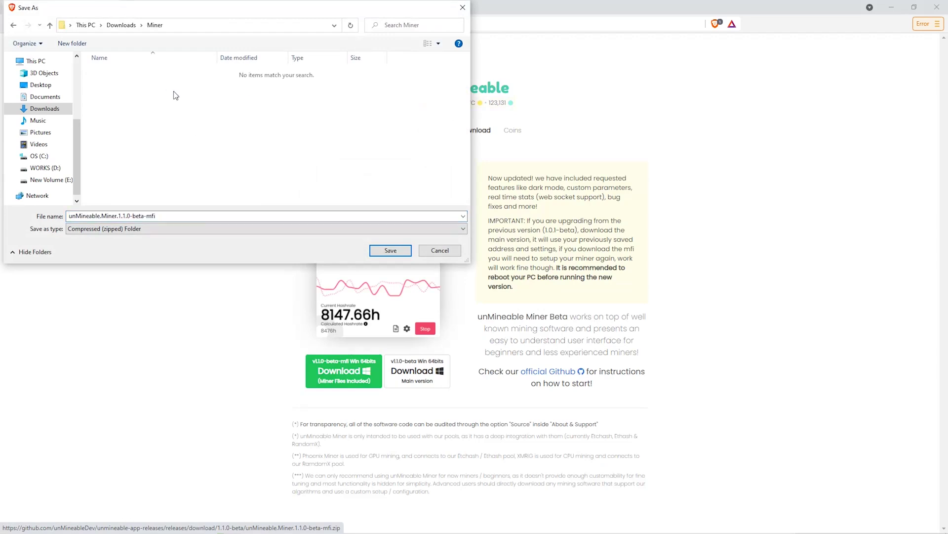
pyautogui.click(390, 249)
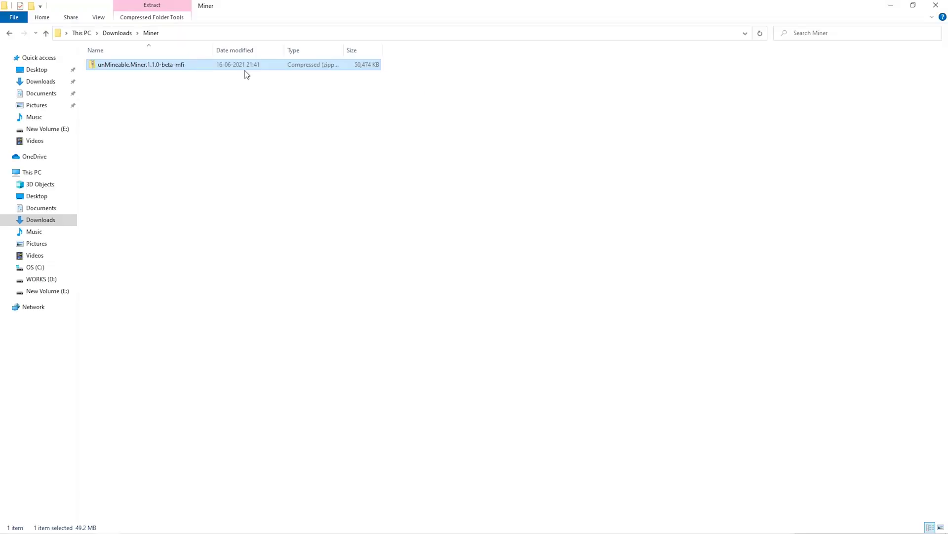
# - Extract the miner zip in place with 7-Zip and launch the unMineable Miner application
pyautogui.rightClick(246, 73)
pyautogui.moveTo(265, 132)
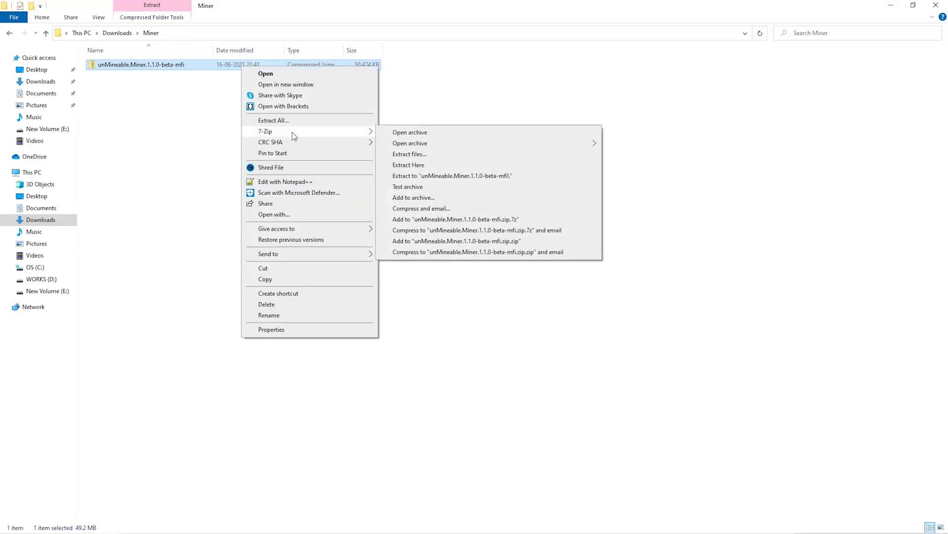
pyautogui.click(409, 165)
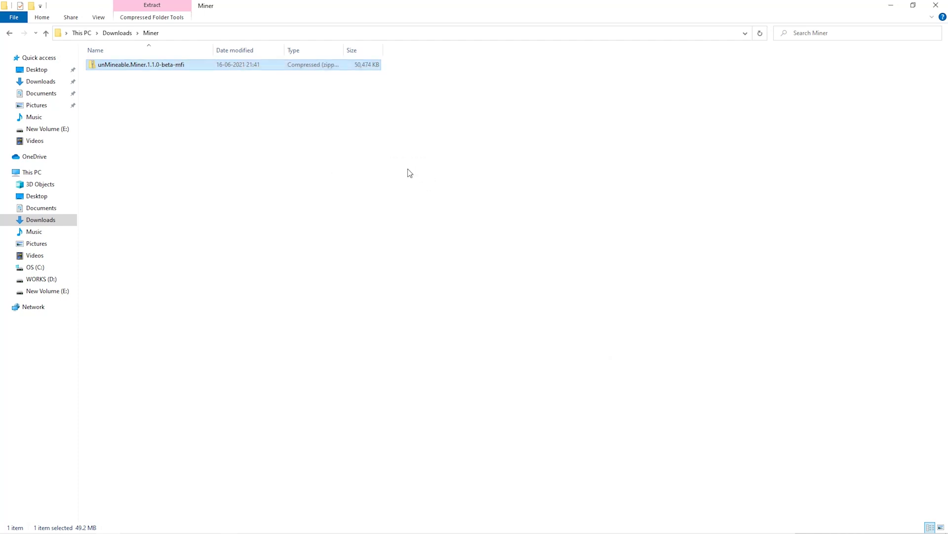
pyautogui.doubleClick(233, 67)
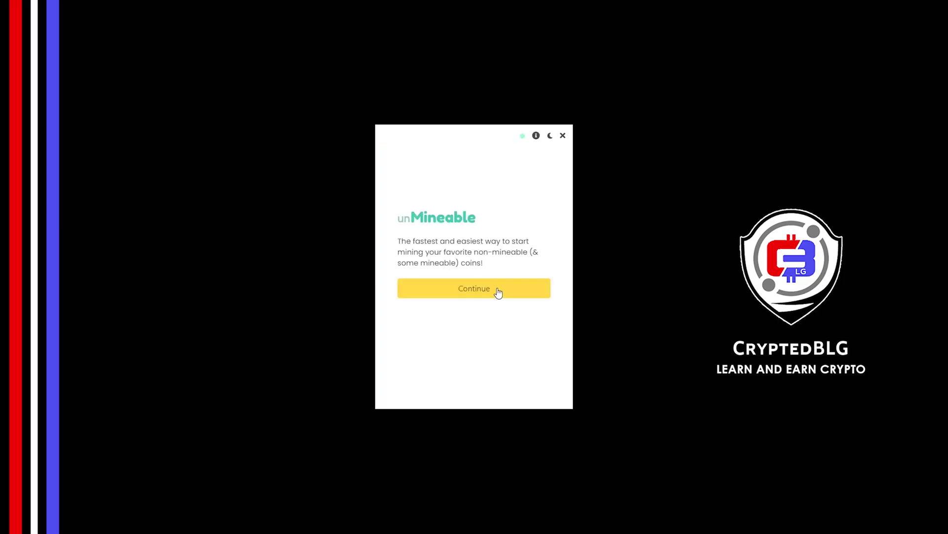
# - Get past the welcome screen and choose Graphics Card (GPU) as the mining hardware
pyautogui.click(498, 292)
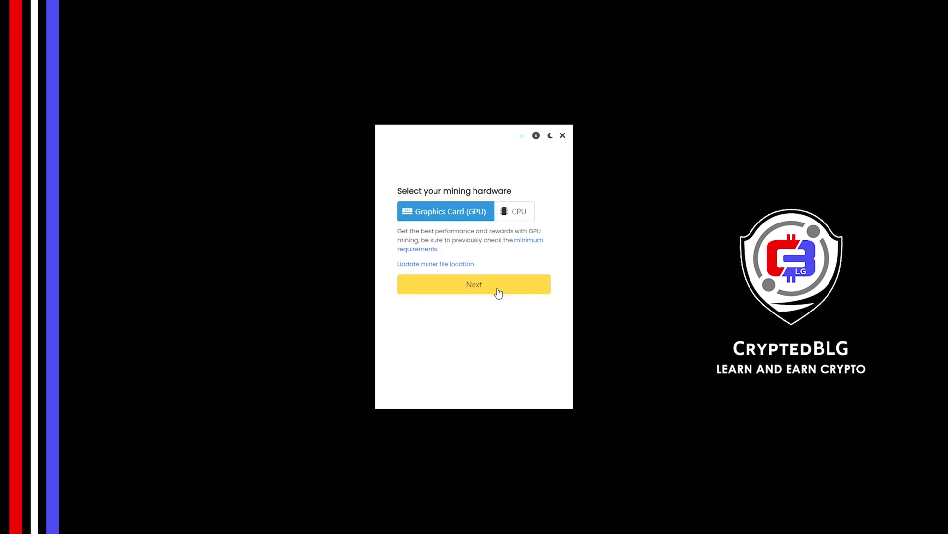
pyautogui.click(511, 215)
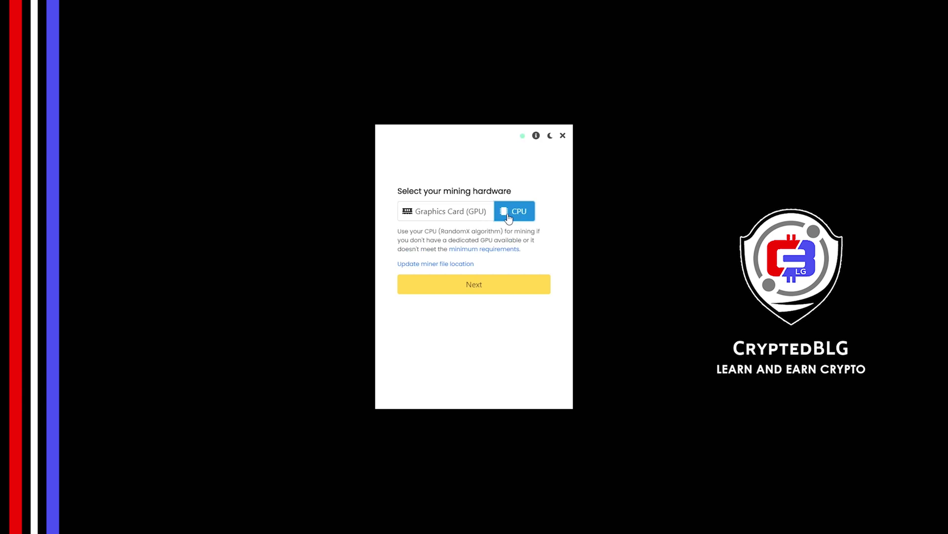
pyautogui.click(457, 217)
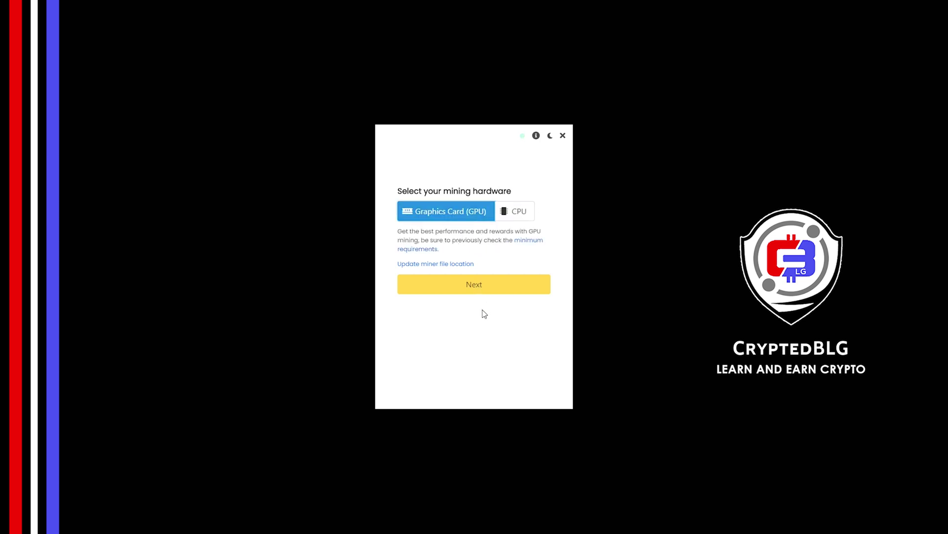
pyautogui.click(453, 286)
pyautogui.click(440, 213)
pyautogui.write('ethere')
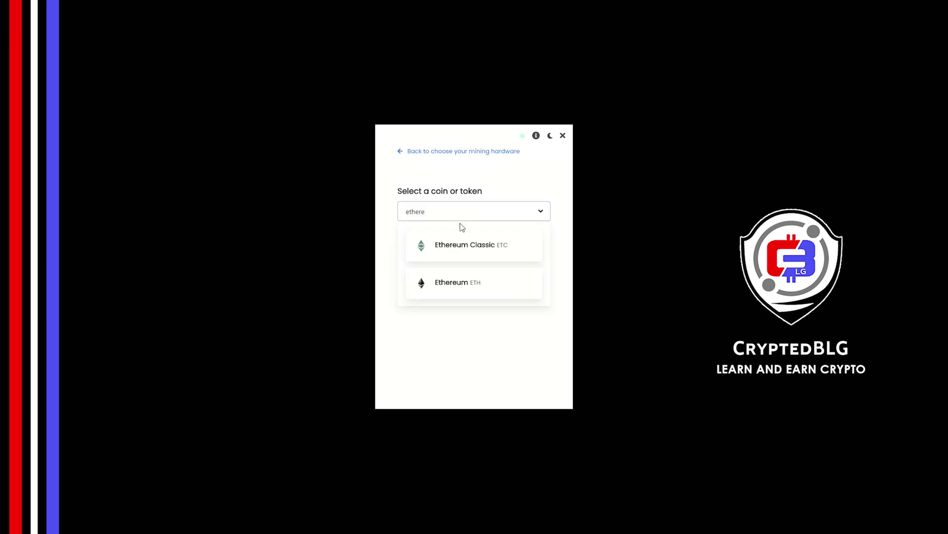
pyautogui.click(474, 288)
pyautogui.click(466, 254)
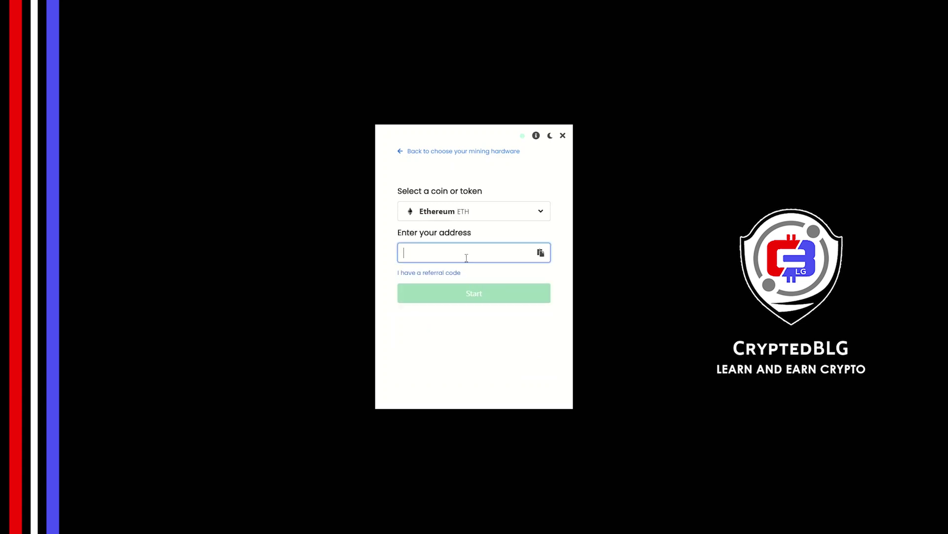
pyautogui.click(540, 253)
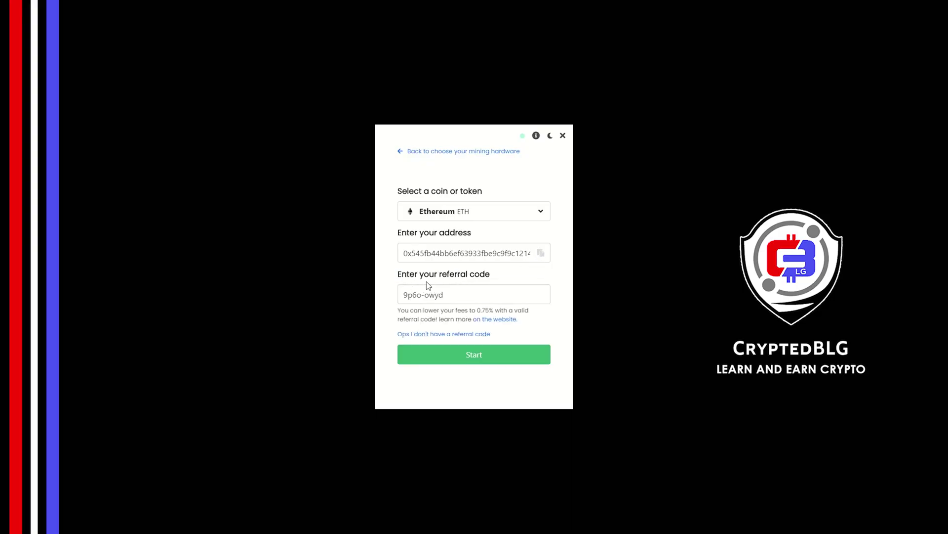
pyautogui.click(453, 294)
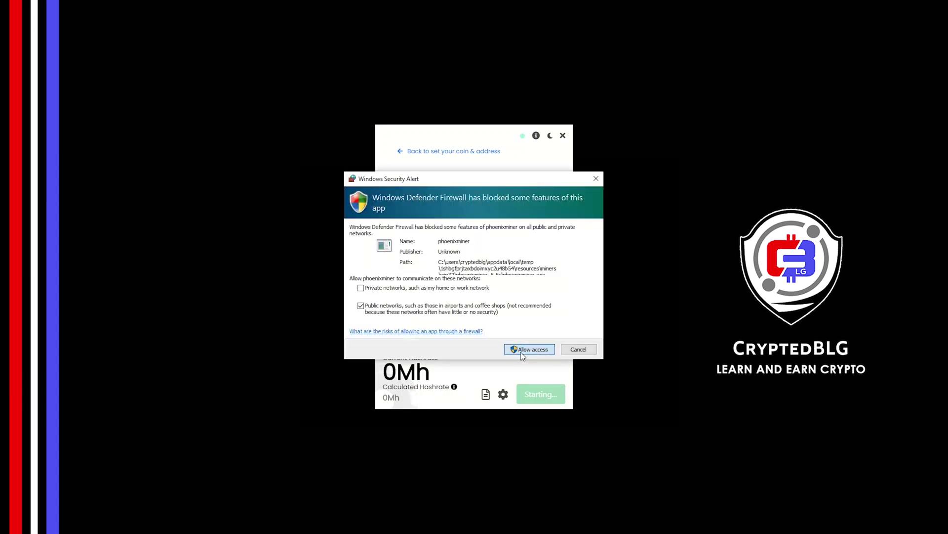
# - Allow the miner through the firewall and view its High-intensity Etchash advanced options
pyautogui.click(521, 353)
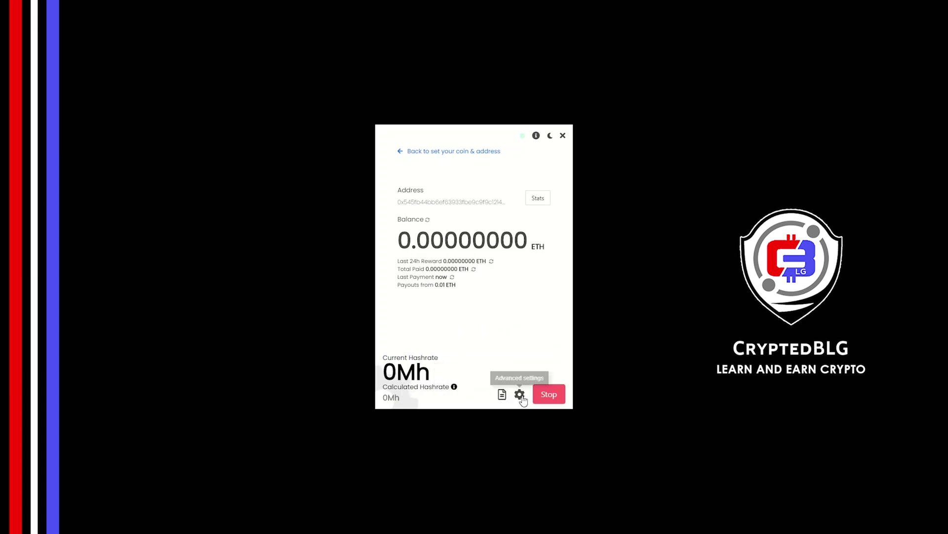
pyautogui.click(519, 394)
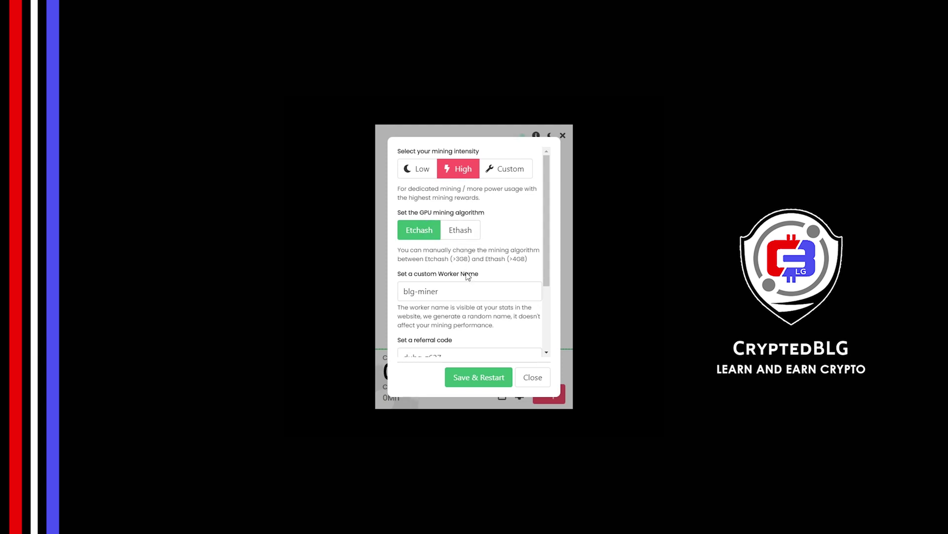
# - Keep 'blg-miner' as the worker name, then save and restart mining
pyautogui.moveTo(470, 289); pyautogui.dragTo(395, 301)
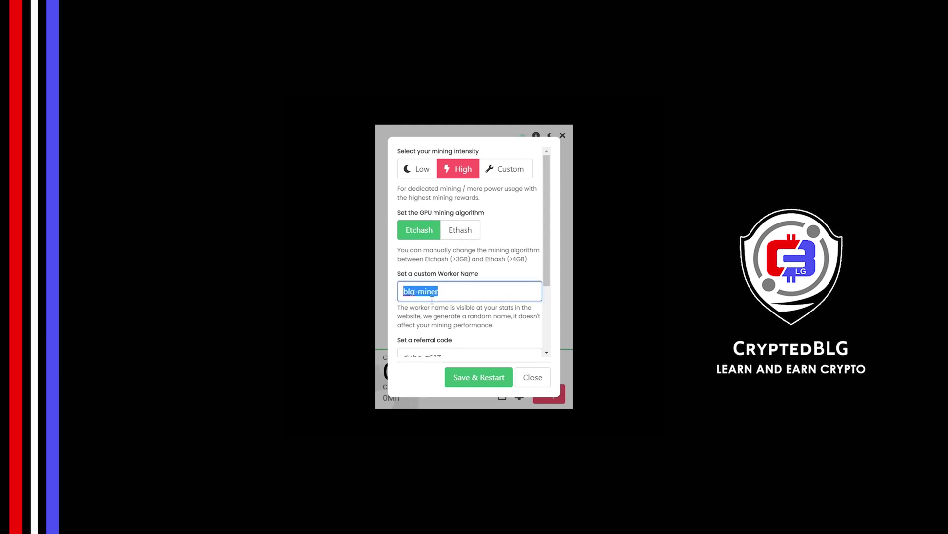
pyautogui.click(453, 312)
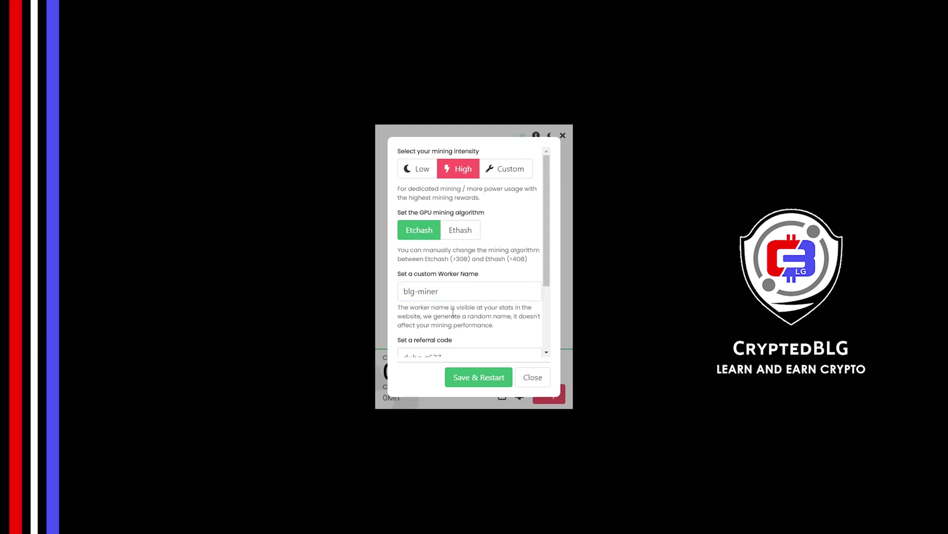
pyautogui.scroll(-3, 499, 253)
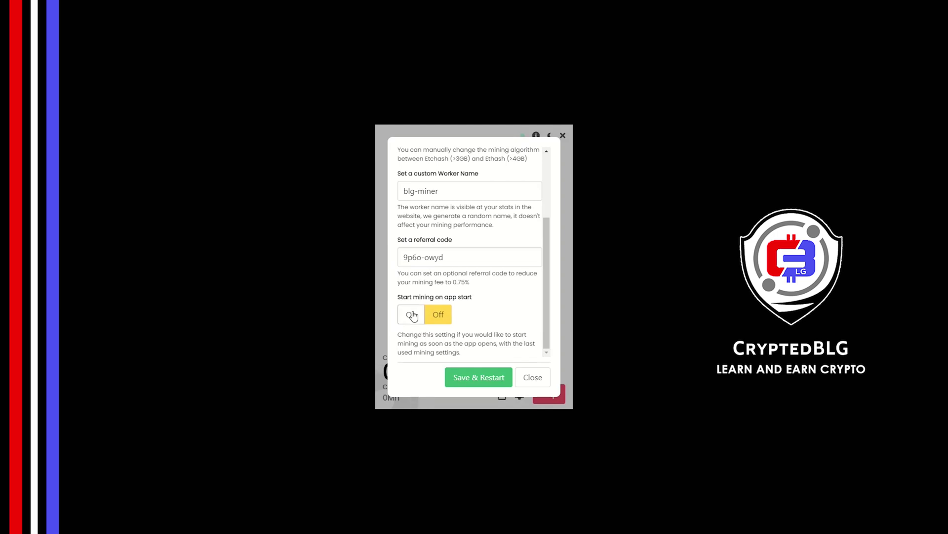
pyautogui.click(467, 379)
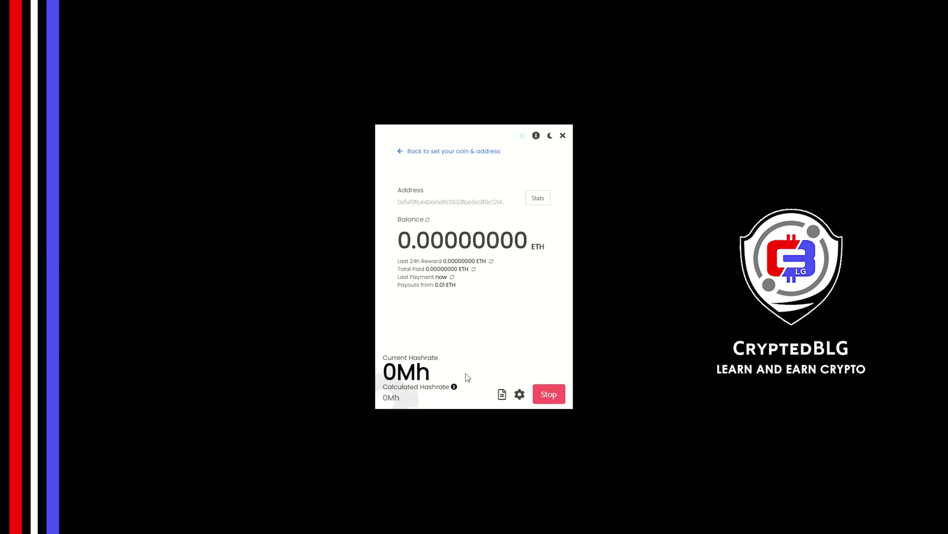
# - Open the website stats for blg-miner and view the Payments, Referral Code and Stats tabs
pyautogui.click(539, 207)
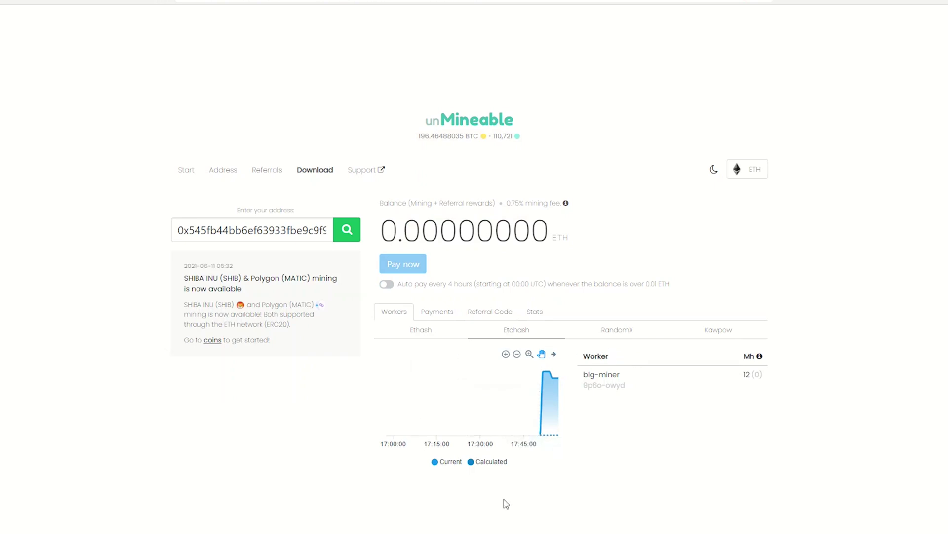
pyautogui.click(431, 316)
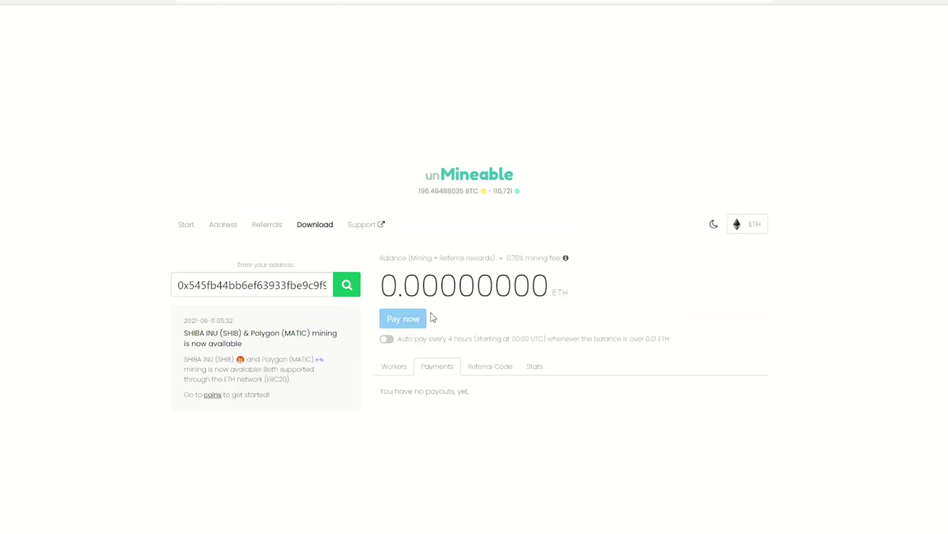
pyautogui.click(477, 366)
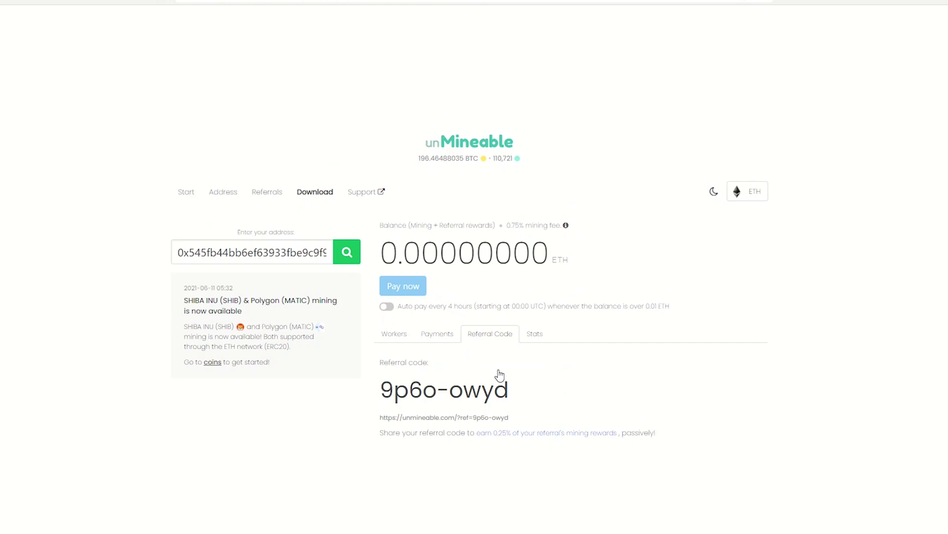
pyautogui.click(534, 338)
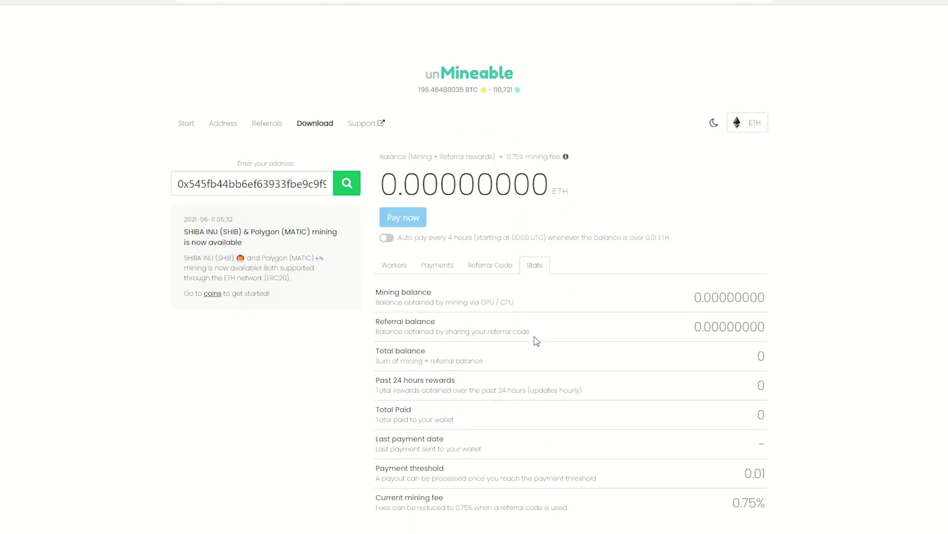